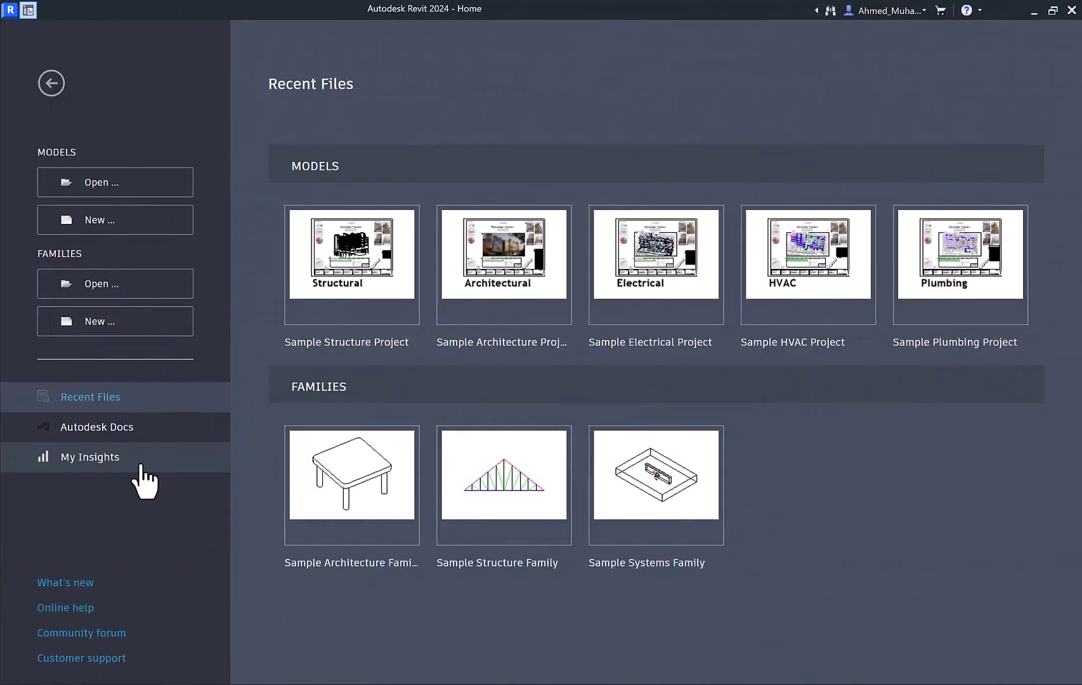
Show the My Insights page on the Home screen and scroll through its example tip videos.
click(141, 465)
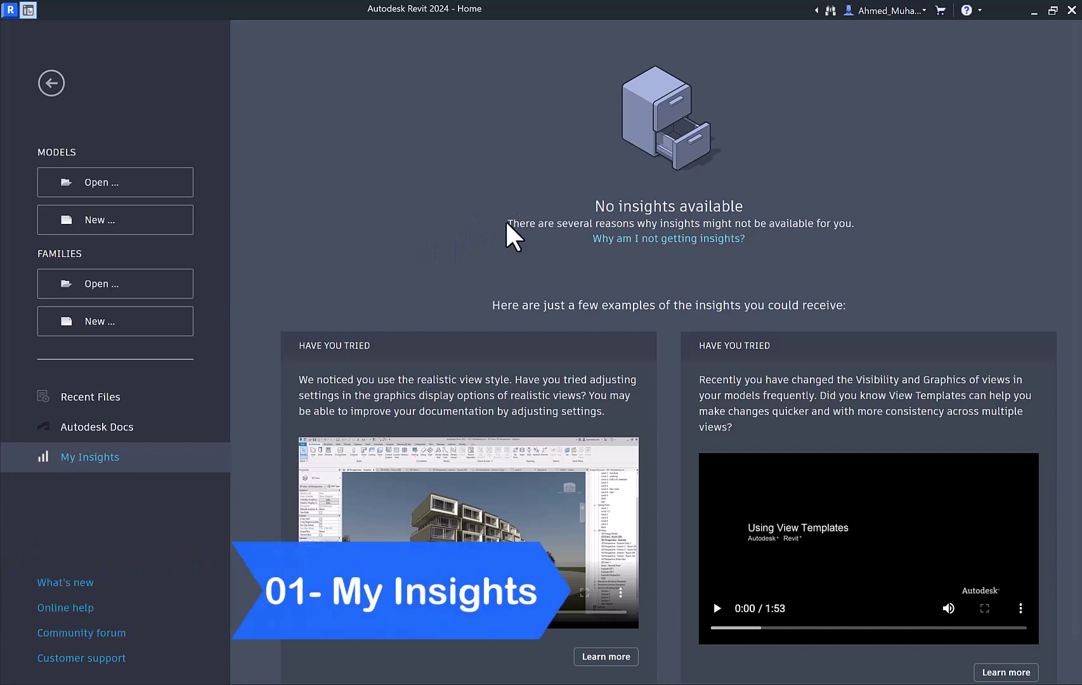
scroll(507, 222, down, 1)
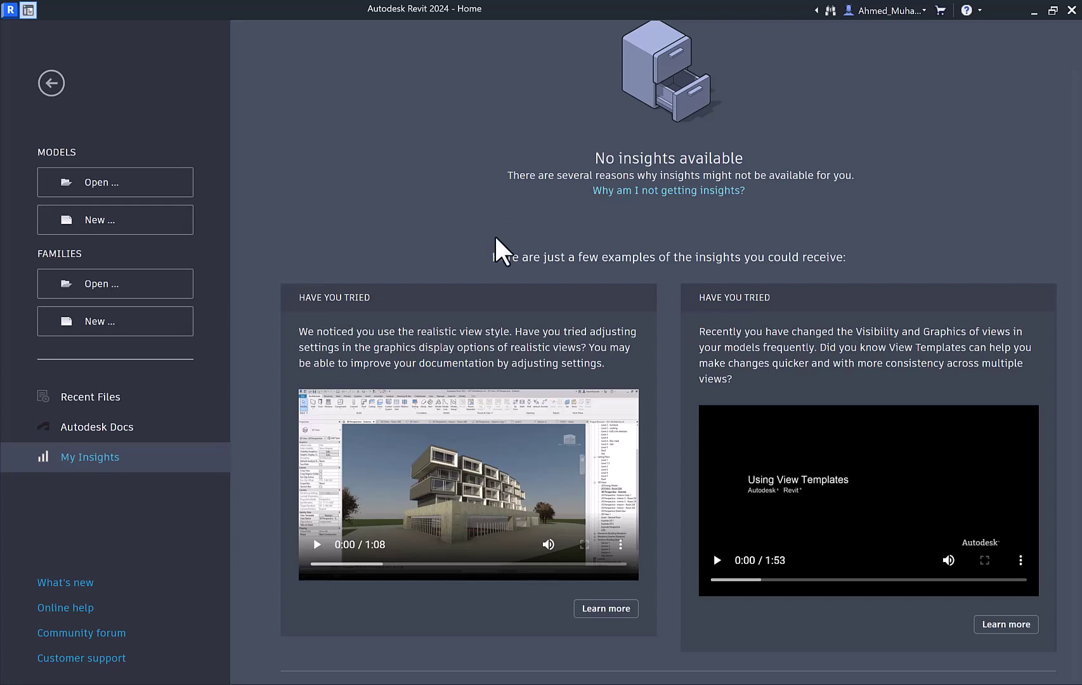
scroll(517, 210, up, 1)
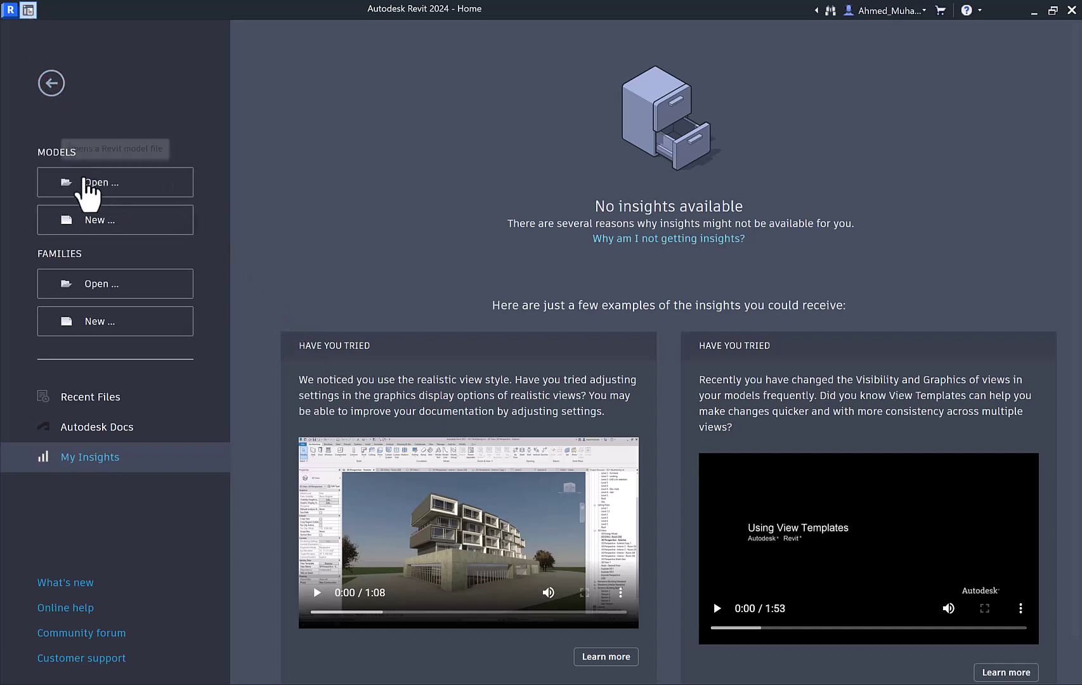
Open the Snowdon Towers Architectural sample and review the Insert tab's Coordination Model link options.
click(95, 396)
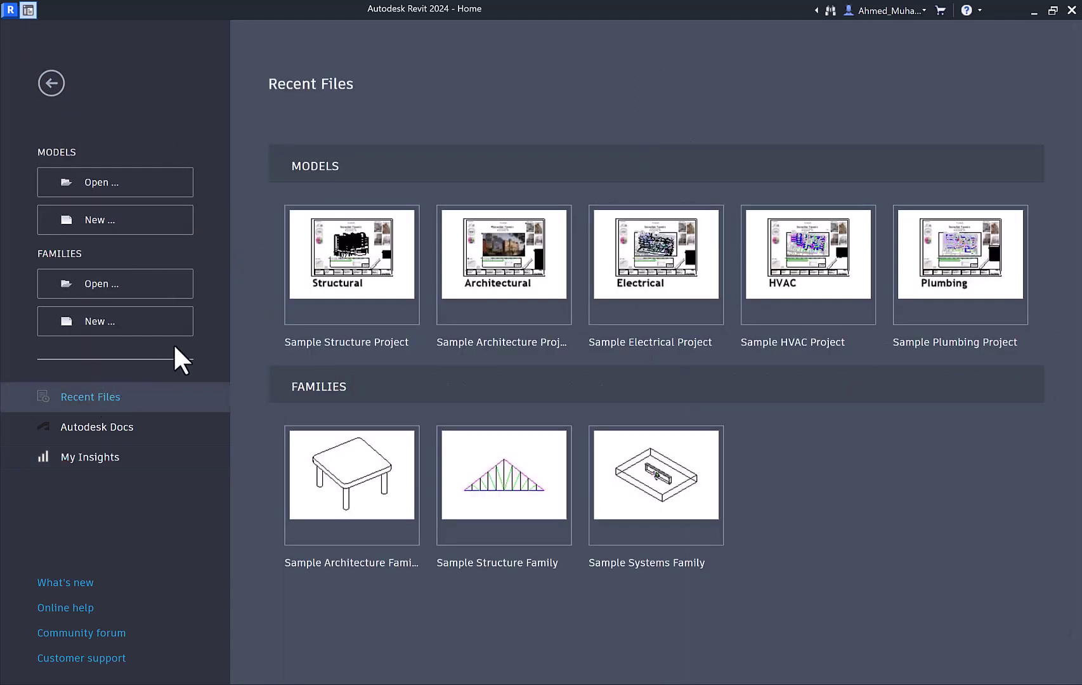
click(498, 276)
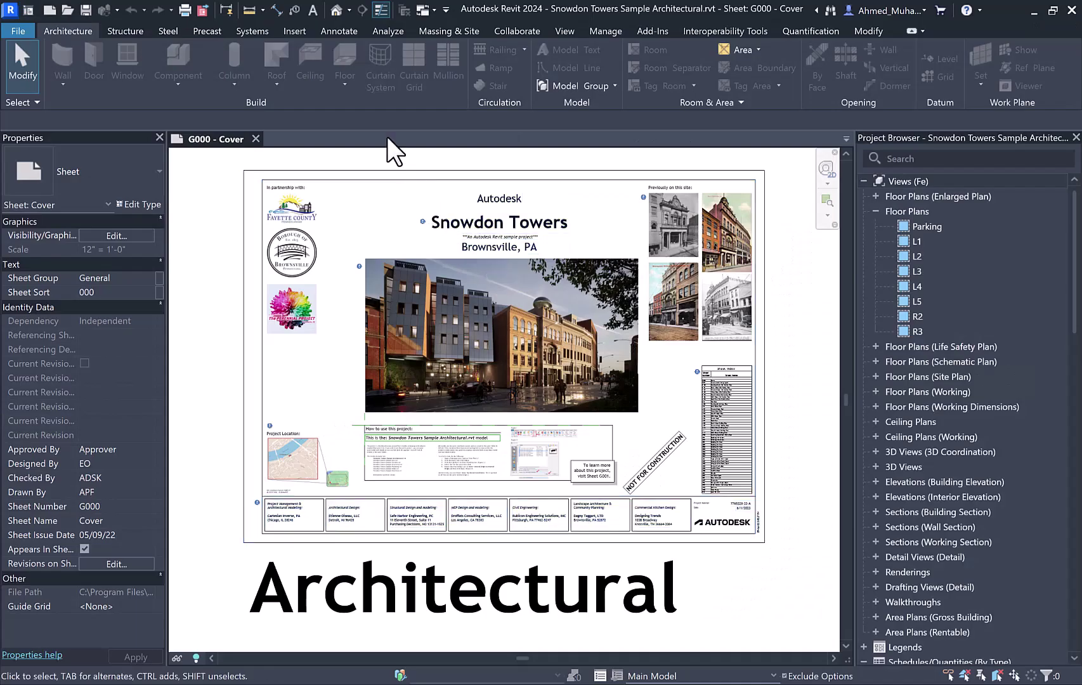
click(301, 33)
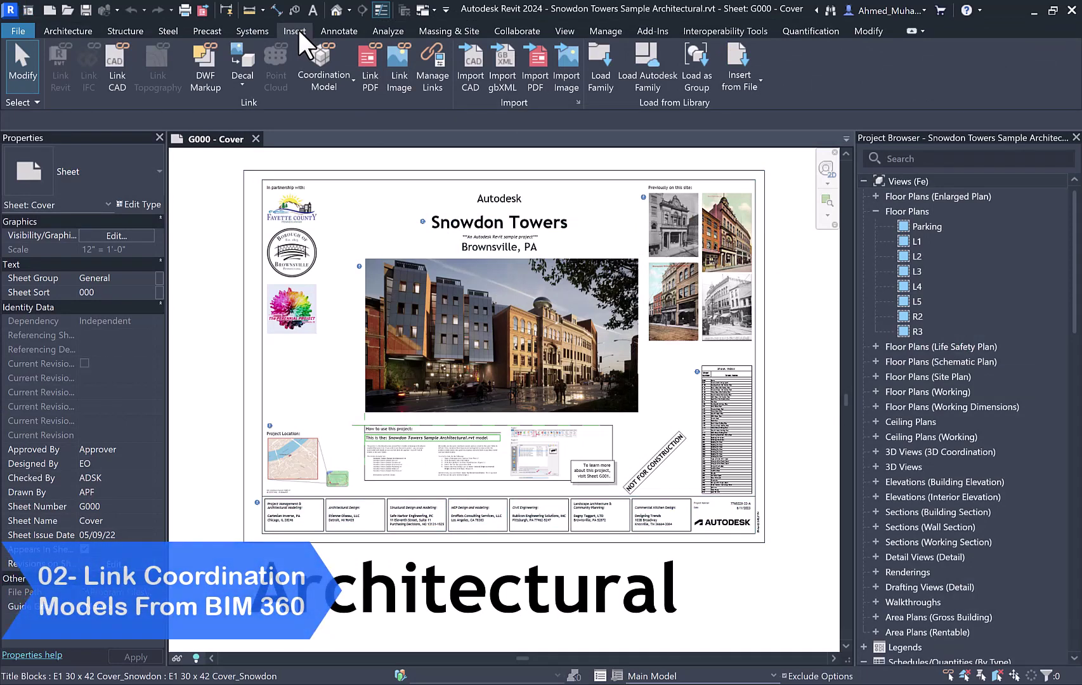
click(319, 71)
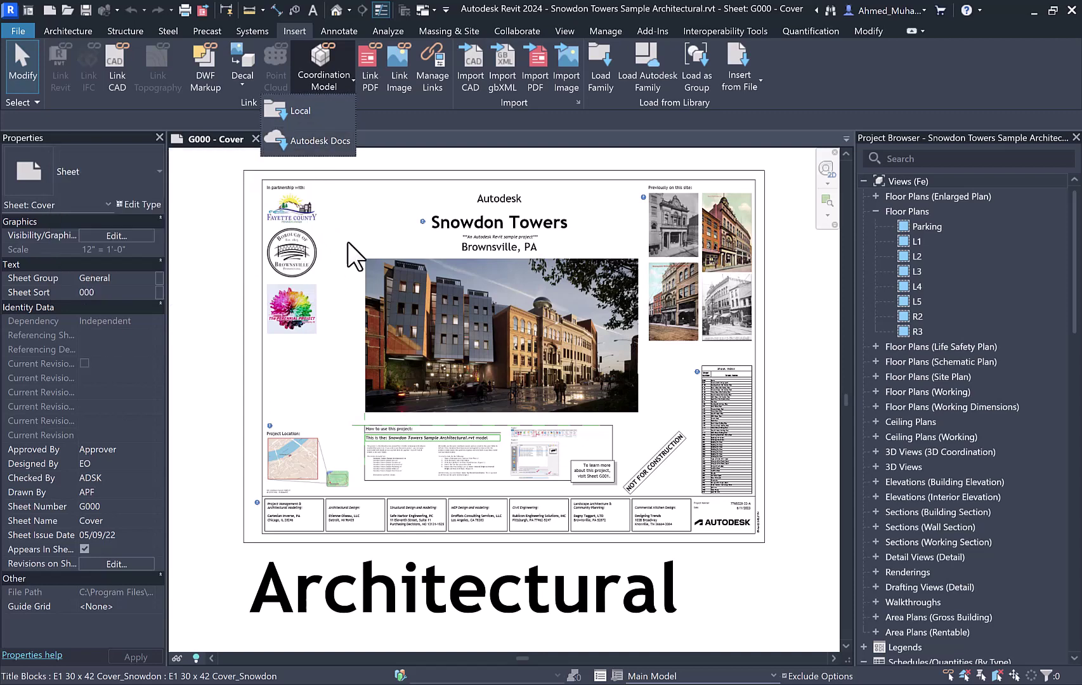
click(222, 194)
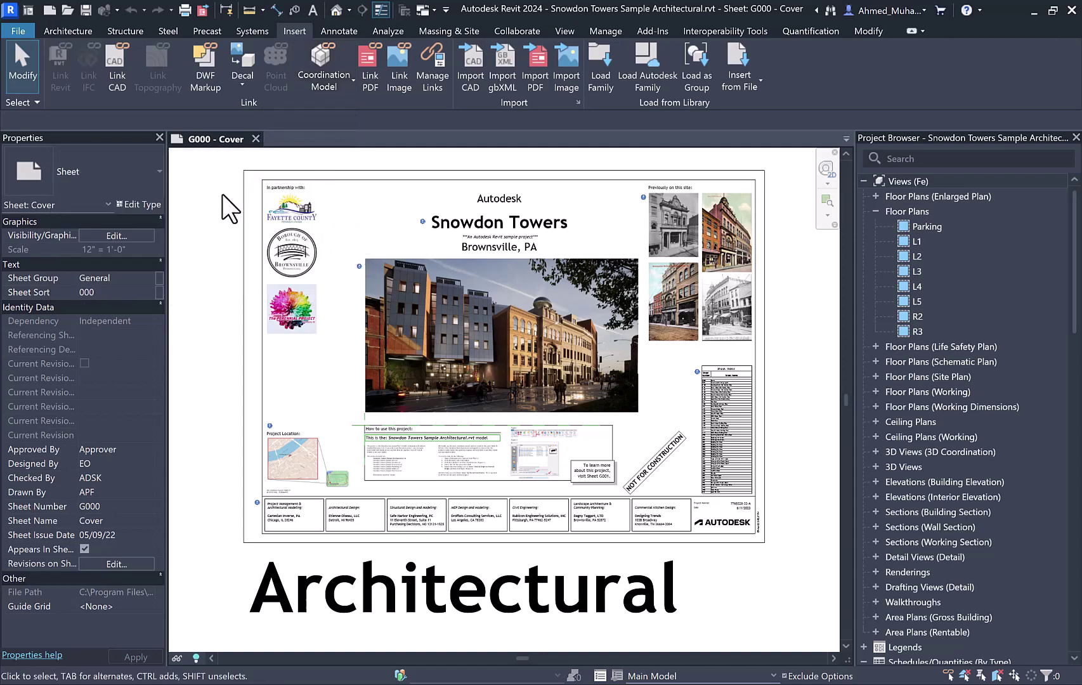
Show the Manage tab's project management and Dynamo tools.
click(606, 31)
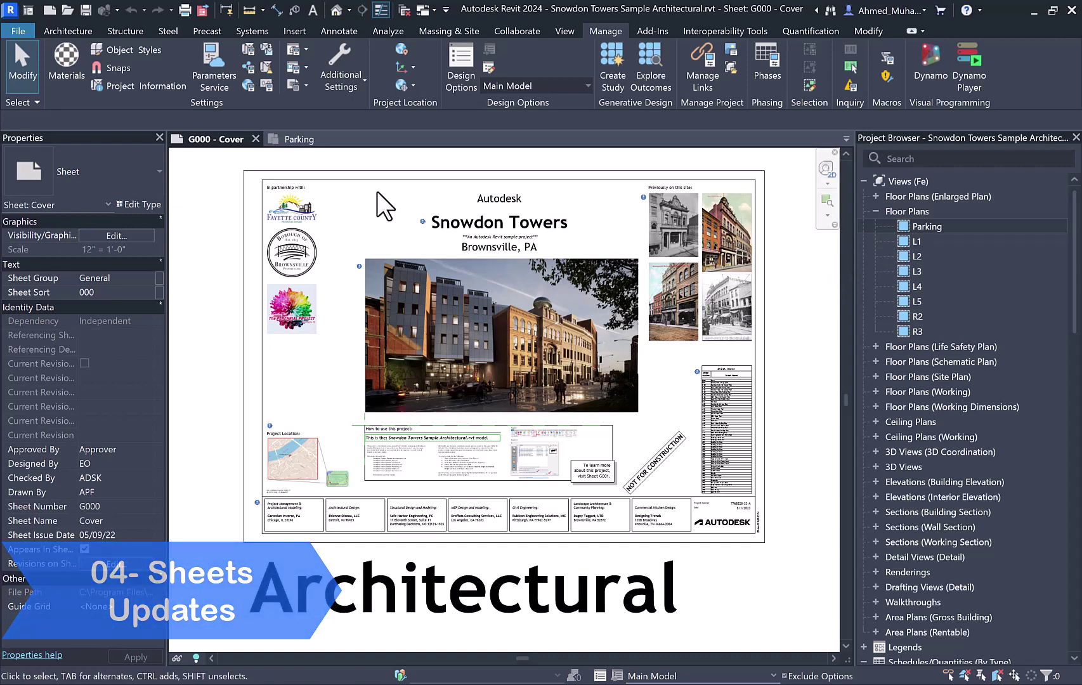
Open sheet A100 Parking Deck Floor Plan from the Parking floor plan view.
click(287, 141)
right_click(698, 221)
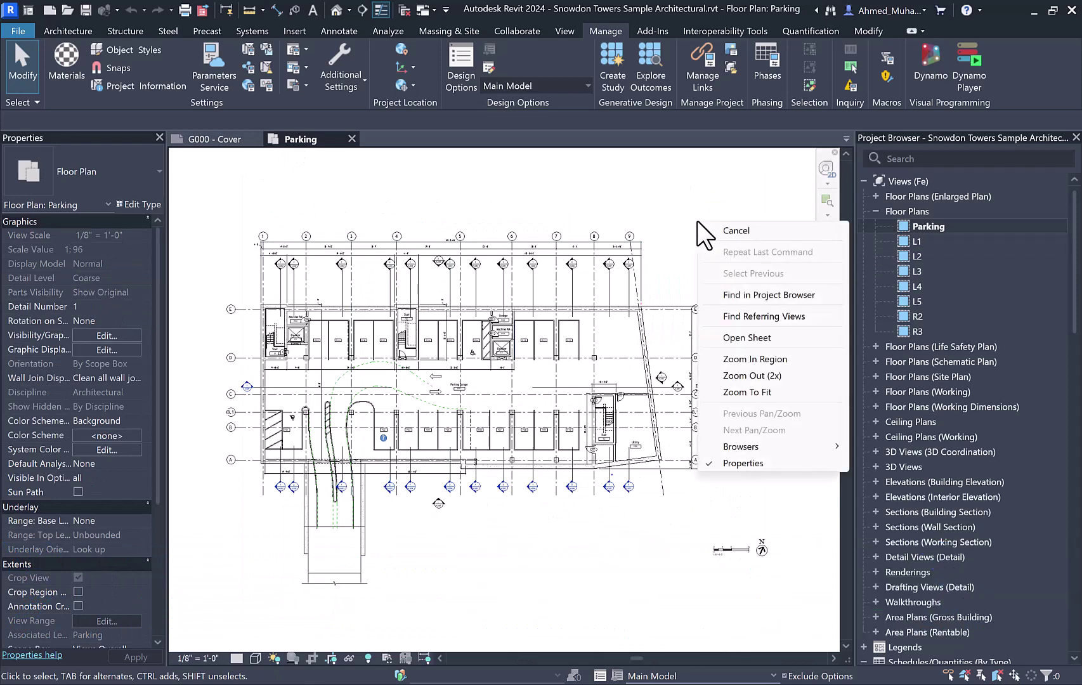
click(729, 338)
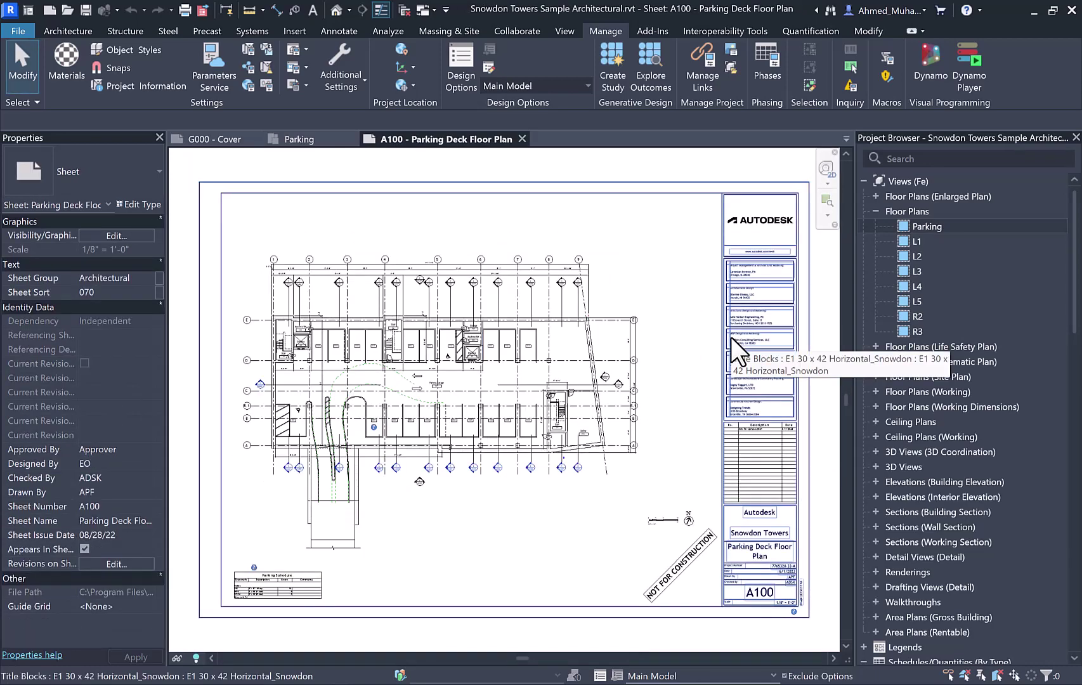
Drag working ceiling plans WV_L1–WV_L3 onto sheet A100 and place them as viewports.
click(876, 422)
click(876, 512)
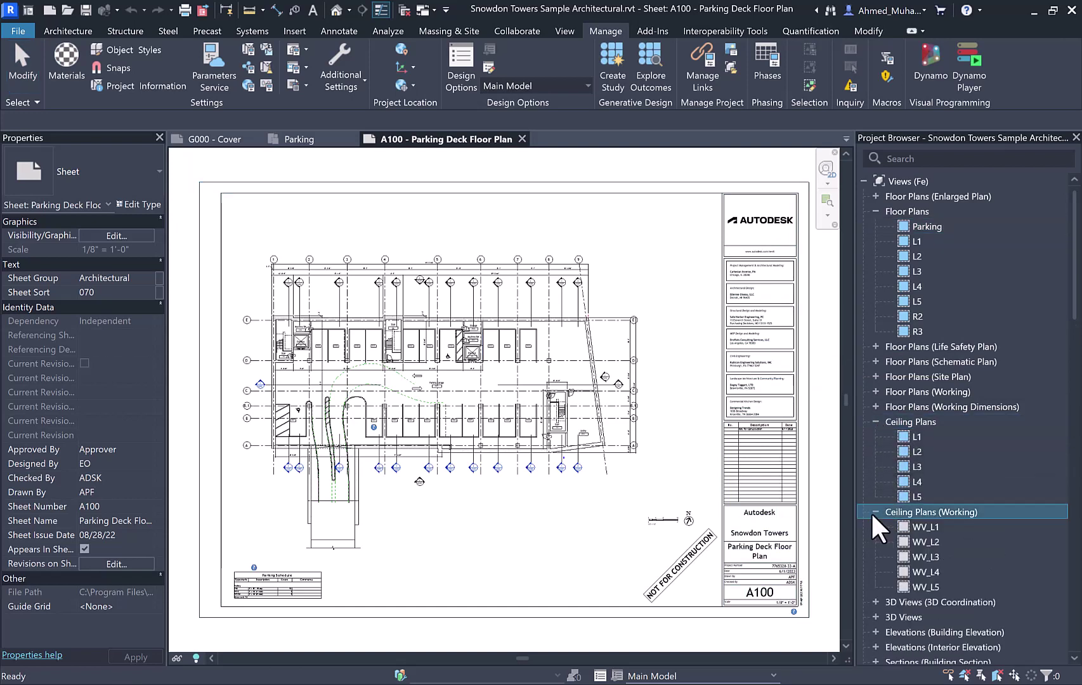
click(903, 530)
ctrl+click(910, 544)
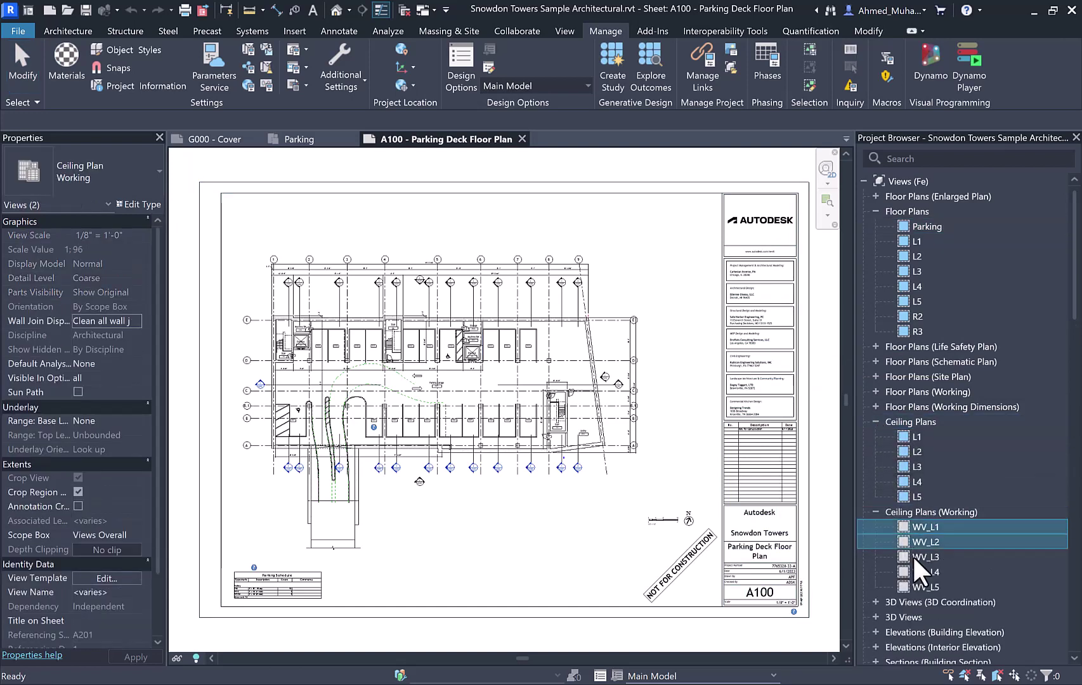
drag(915, 559, 574, 538)
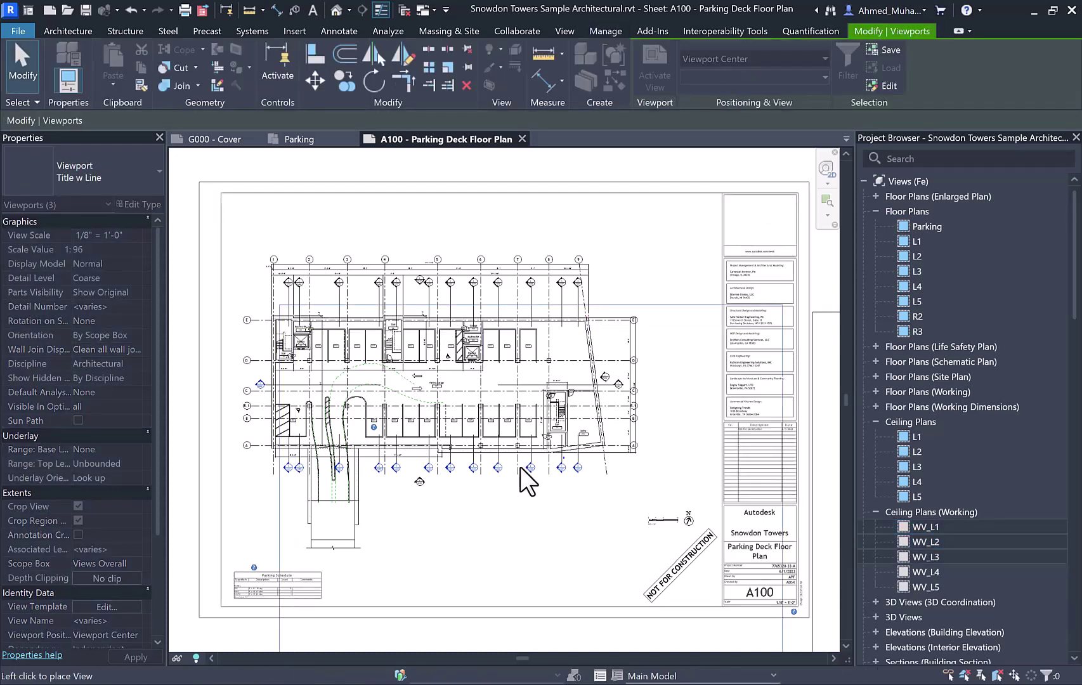
scroll(516, 463, down, 3)
scroll(496, 461, down, 1)
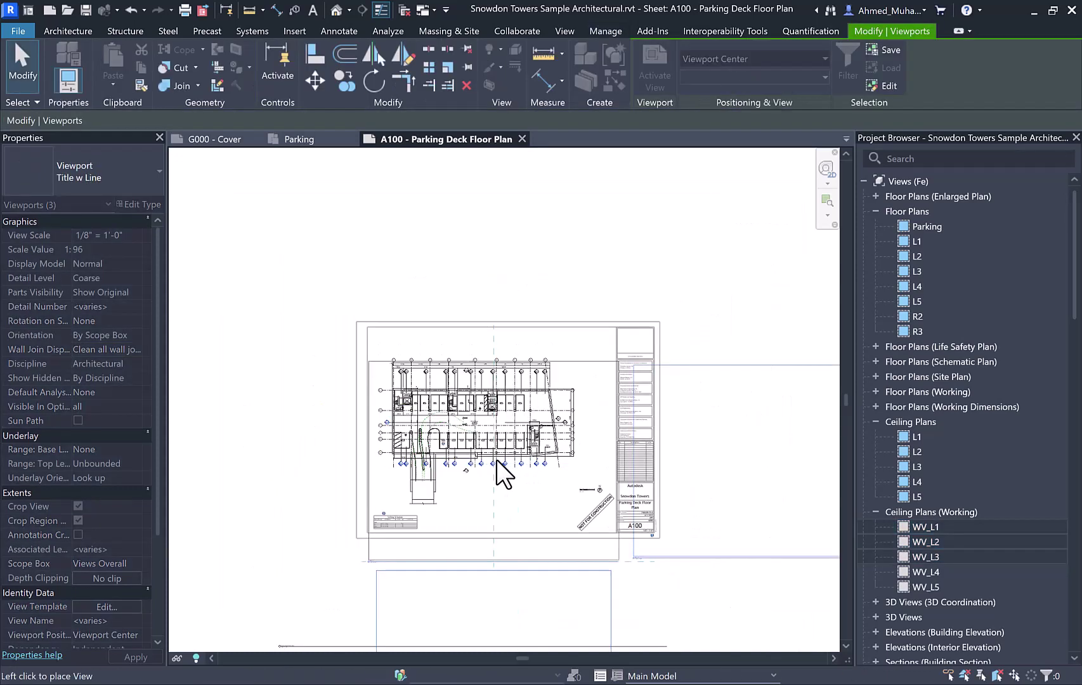
scroll(496, 461, down, 1)
scroll(496, 461, down, 1)
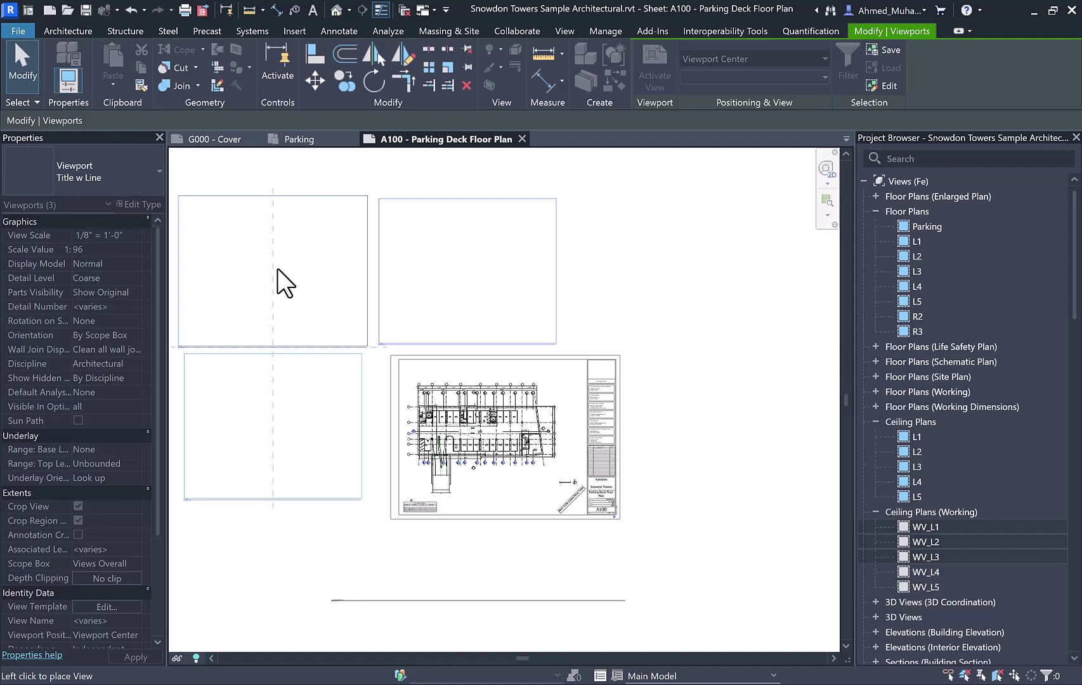
click(285, 283)
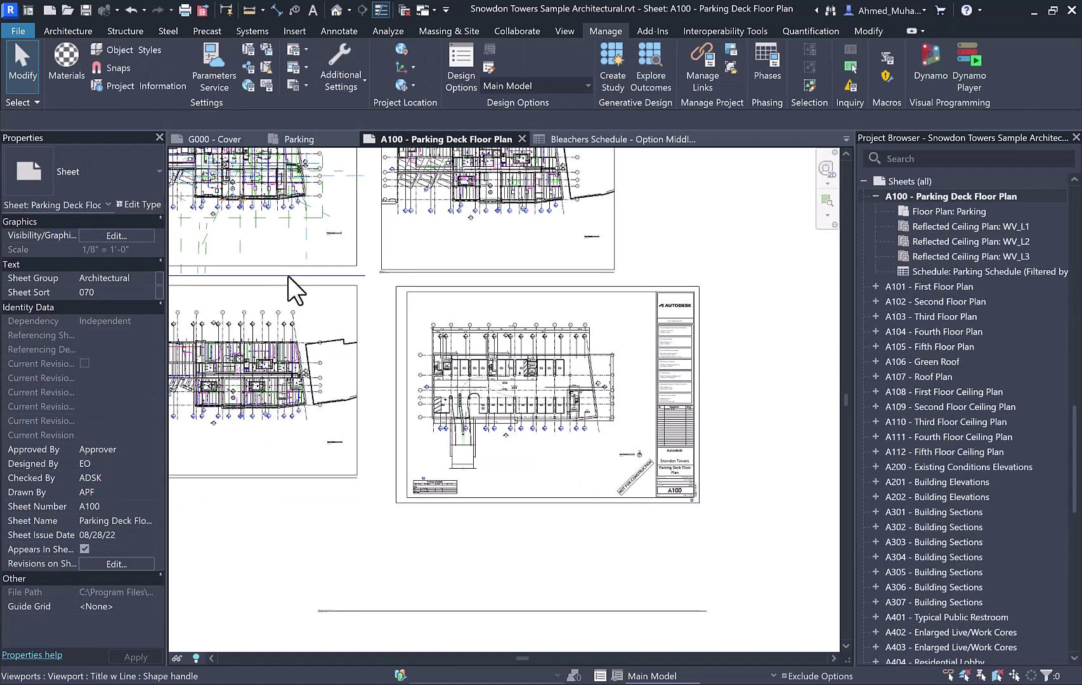
Select the Parking Schedule on sheet A100 and set its Resize Rows to All.
scroll(418, 498, up, 3)
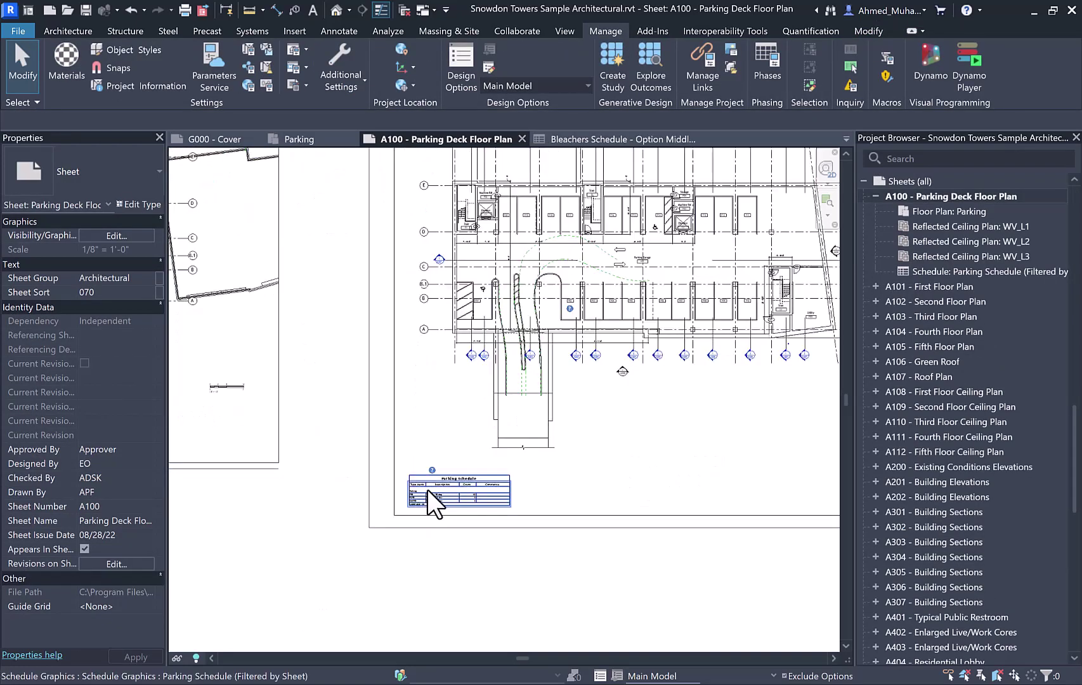
scroll(431, 501, up, 3)
click(436, 505)
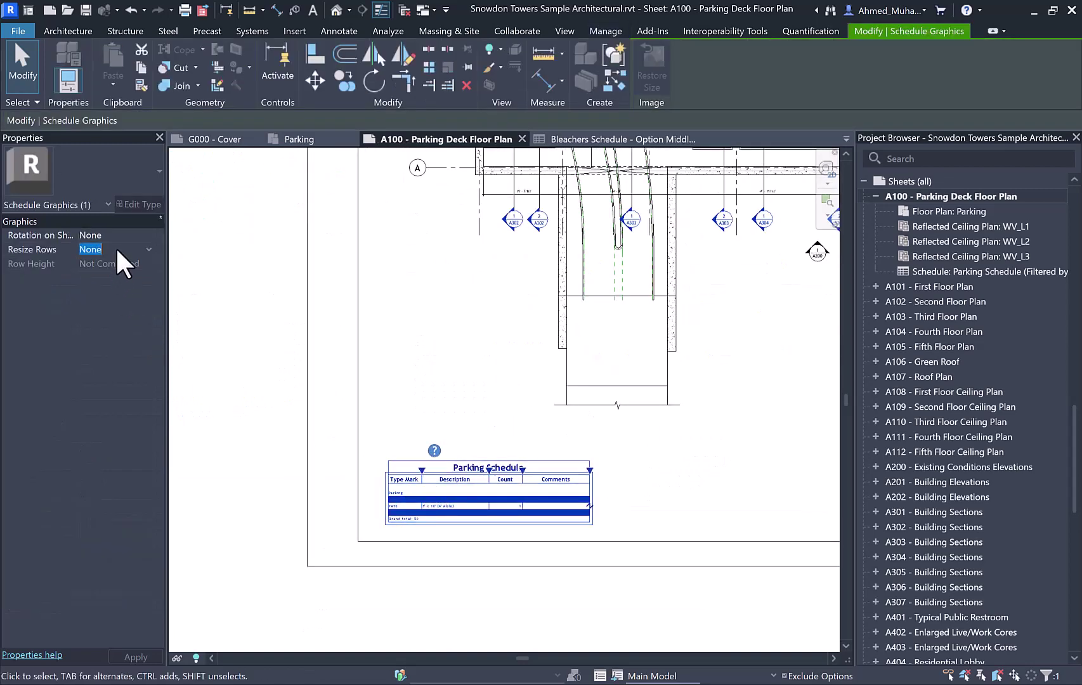
click(145, 247)
click(148, 248)
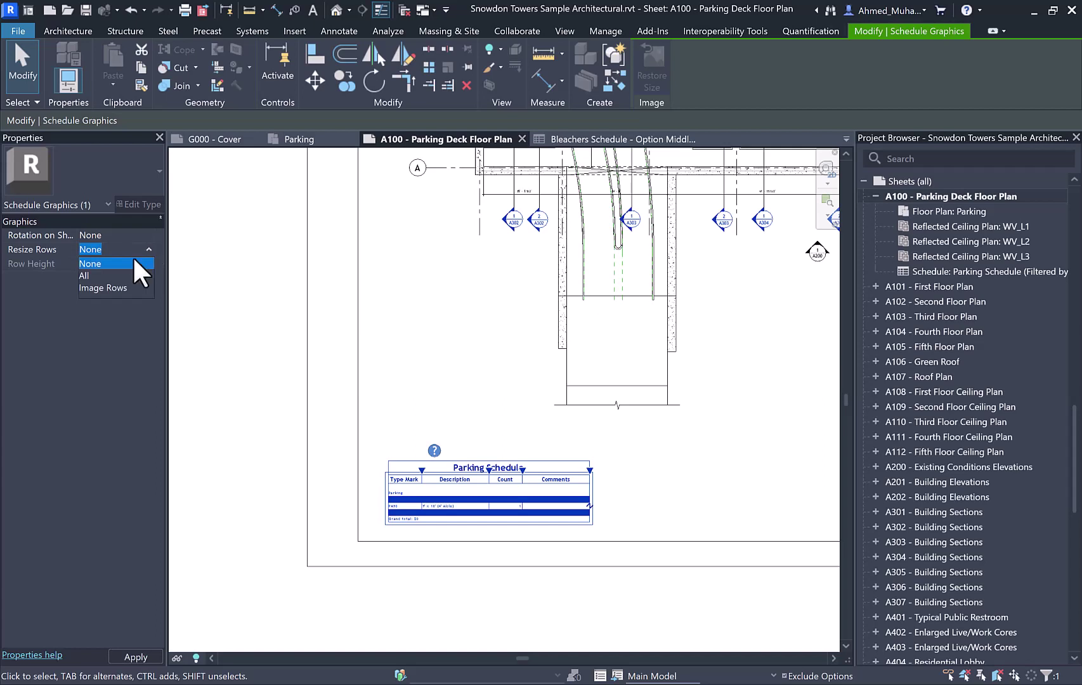
click(122, 275)
Try the Parking Schedule's Resize Rows values Image Rows and None.
click(147, 249)
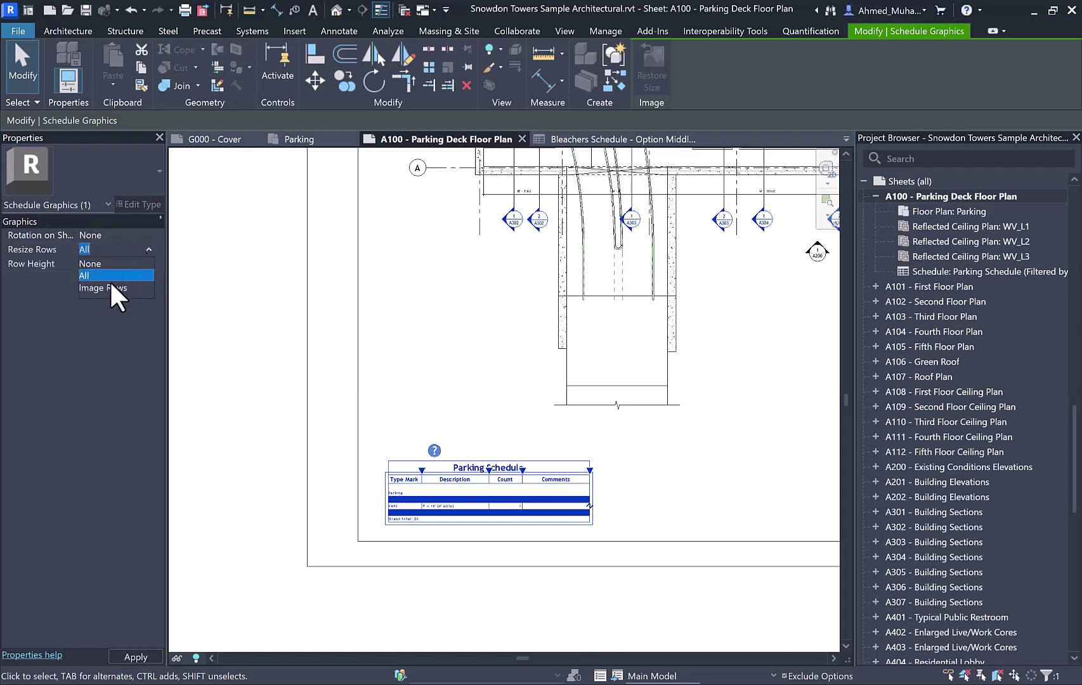
click(106, 283)
click(144, 247)
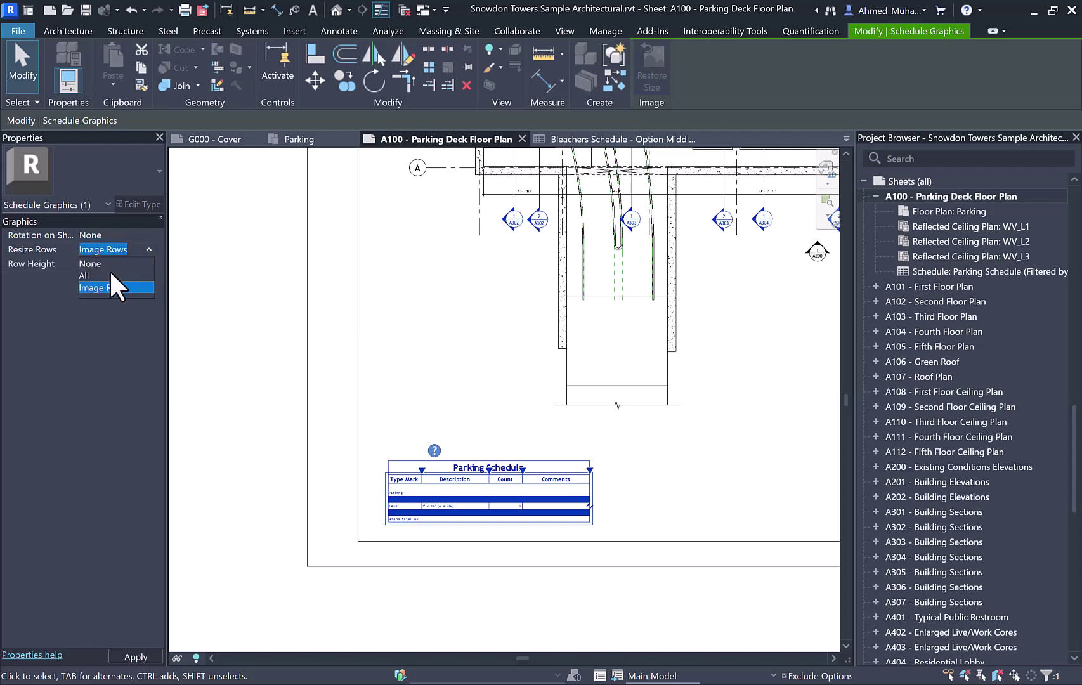
click(98, 264)
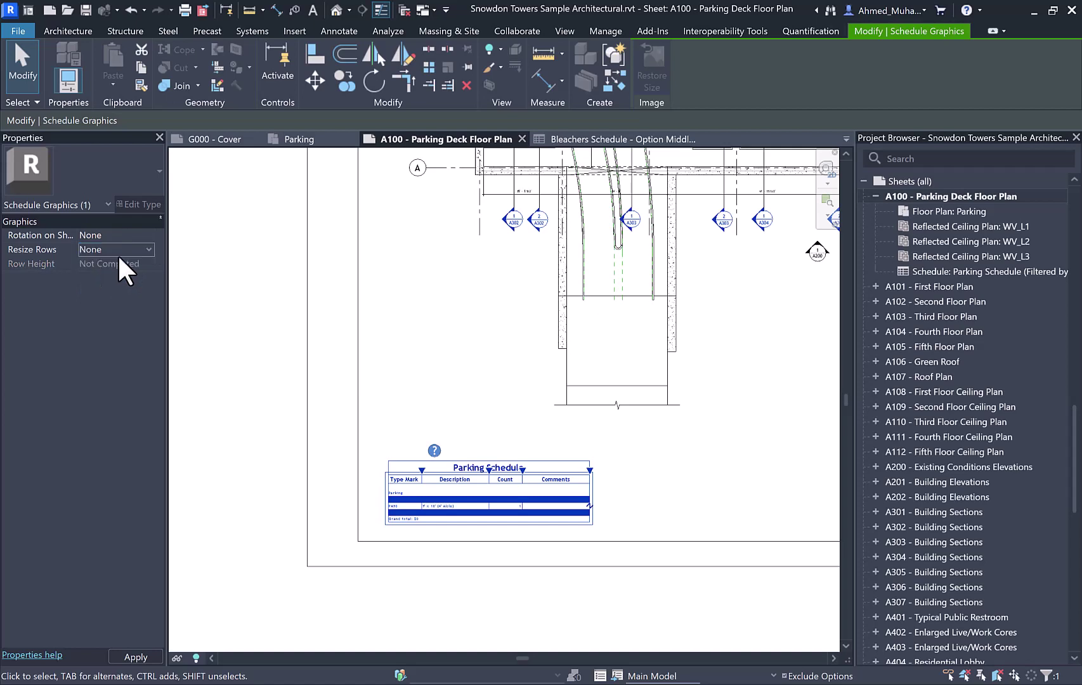
click(143, 247)
click(112, 256)
scroll(112, 255, up, 2)
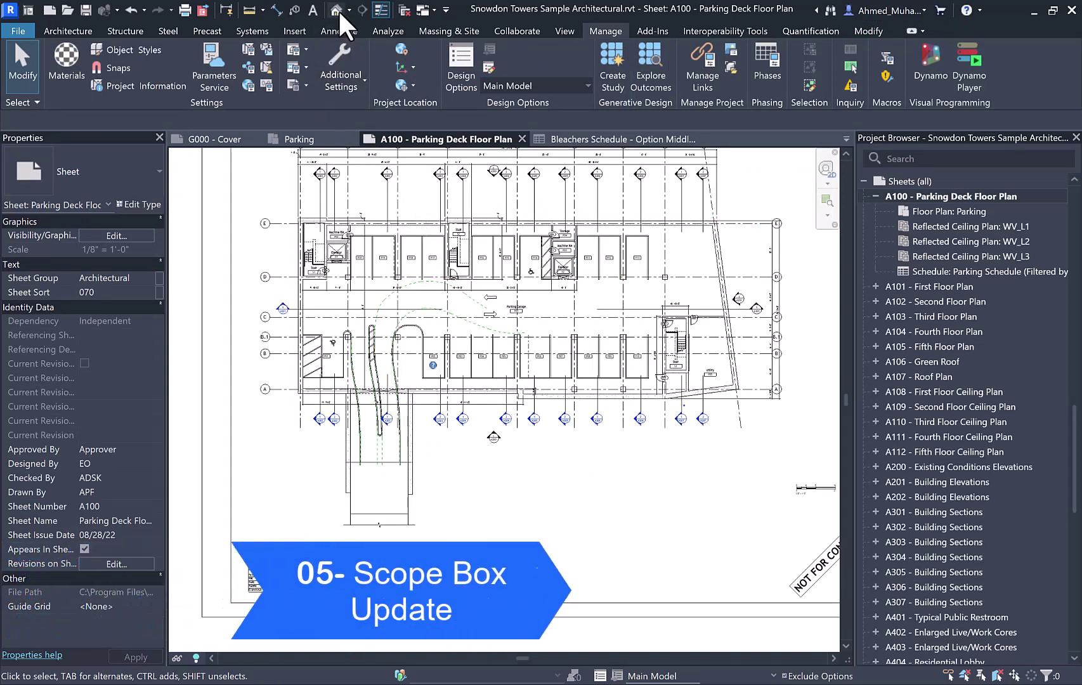
Open the {3D} view, check the Levels scope box's Height, then deselect it.
click(338, 9)
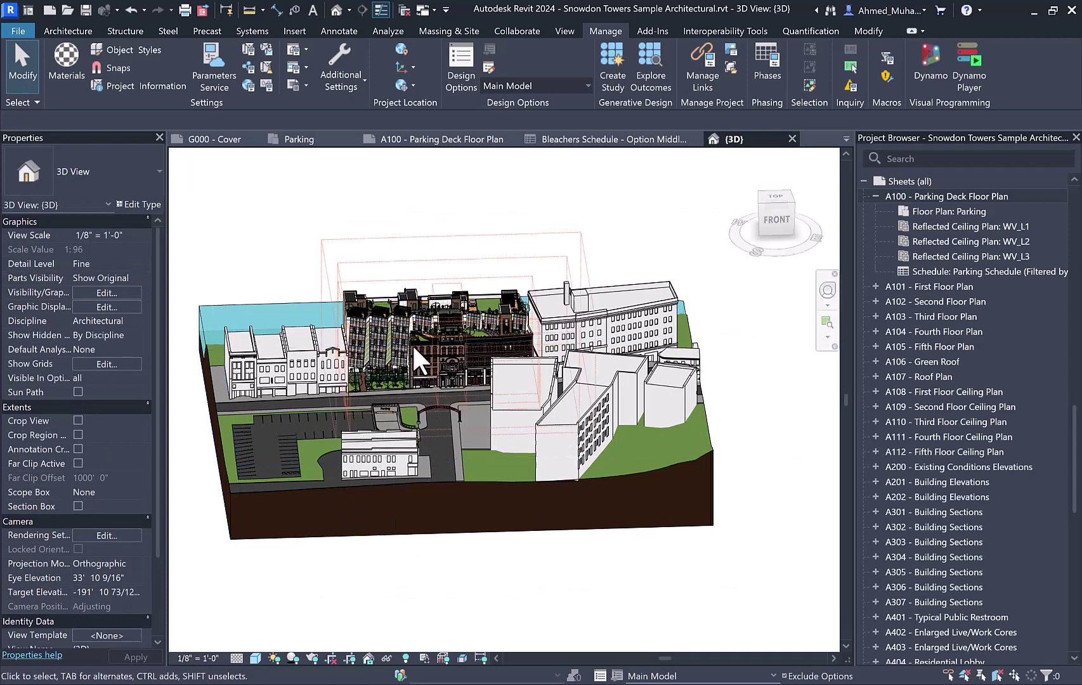
click(391, 258)
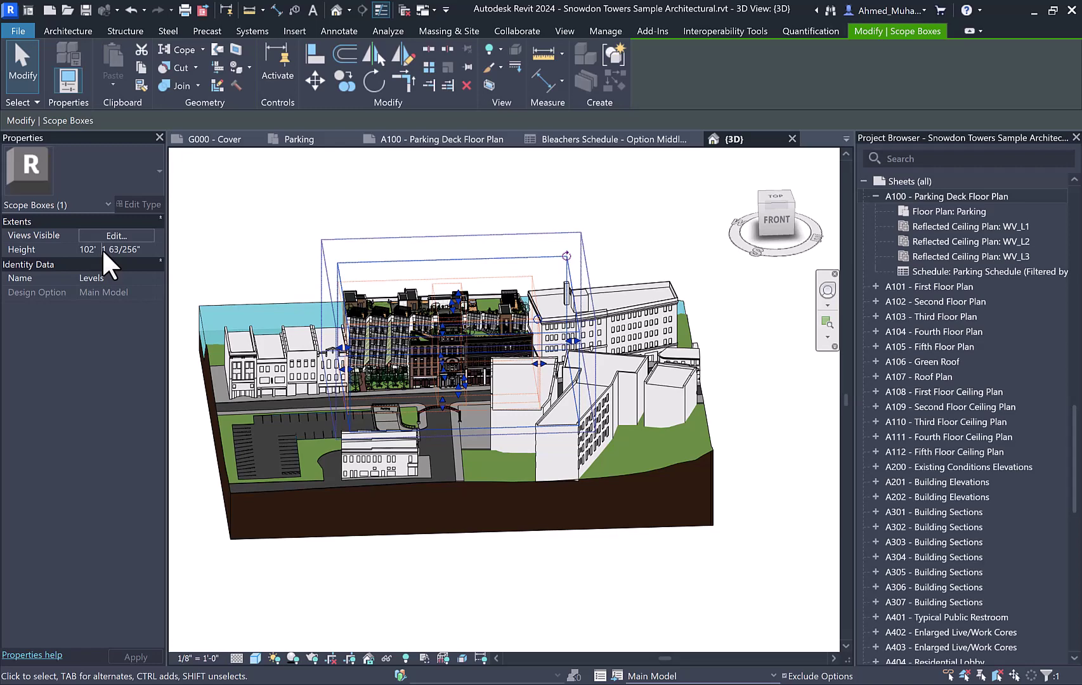
click(247, 182)
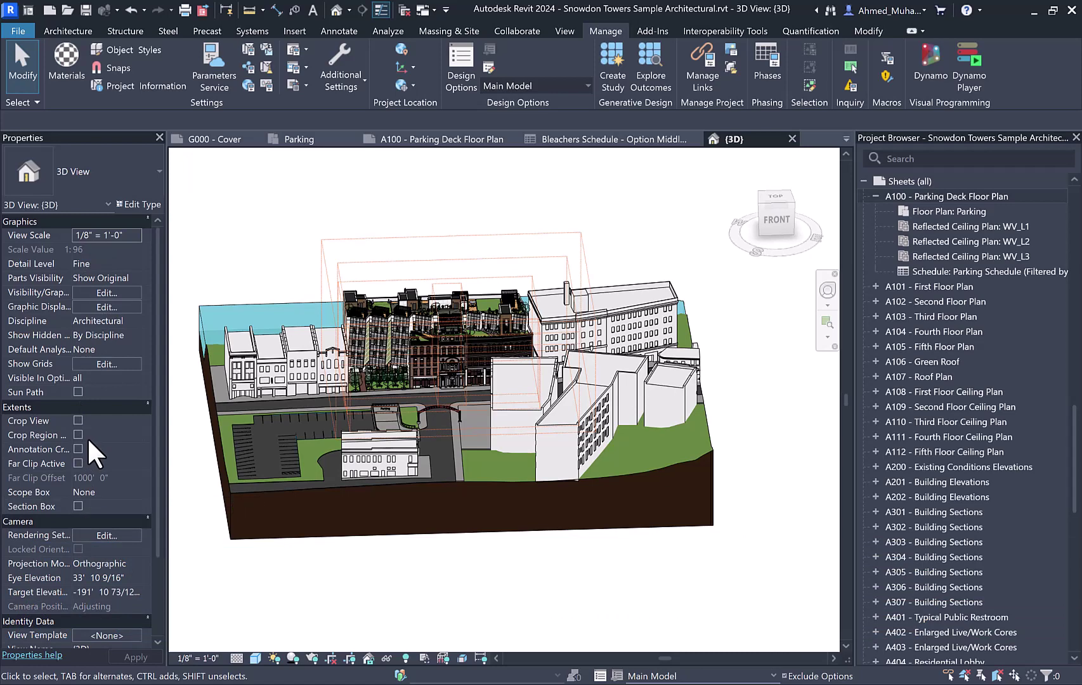
scroll(88, 441, down, 2)
scroll(88, 442, down, 1)
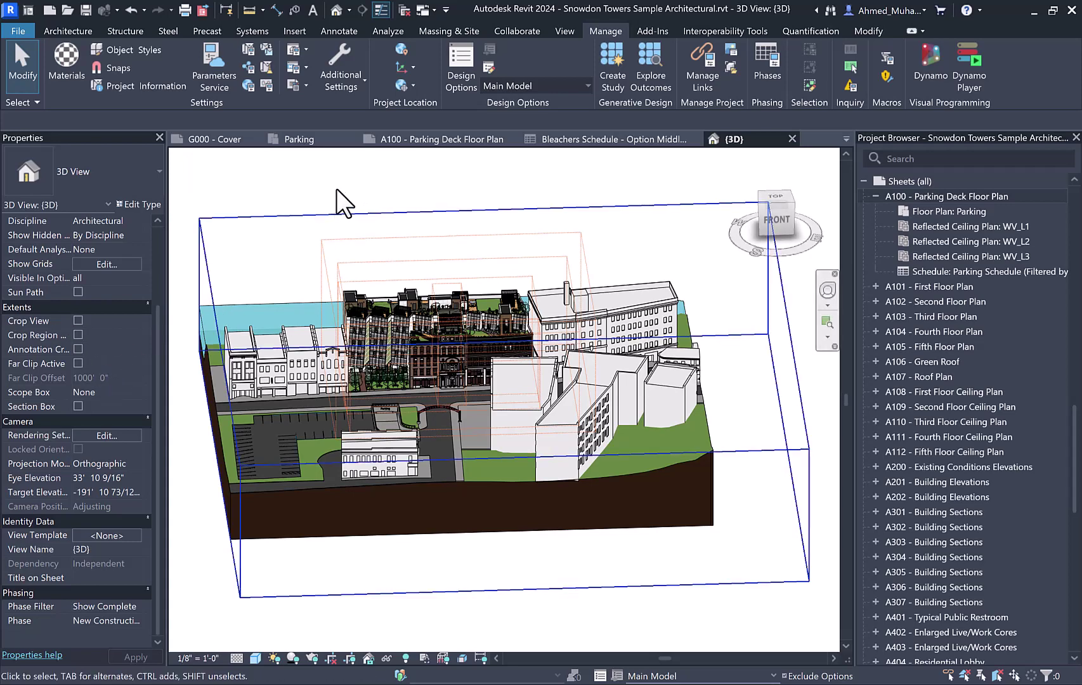
Glance at Manage > Additional Settings, then zoom and orbit toward the facade and rooftop.
click(338, 88)
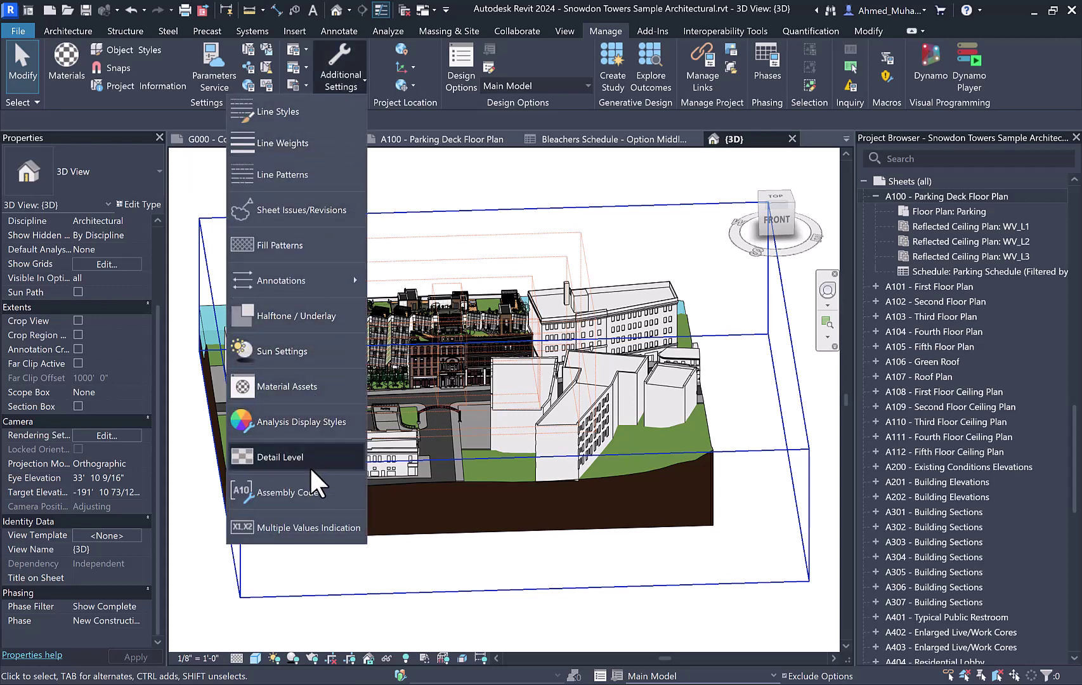
click(388, 173)
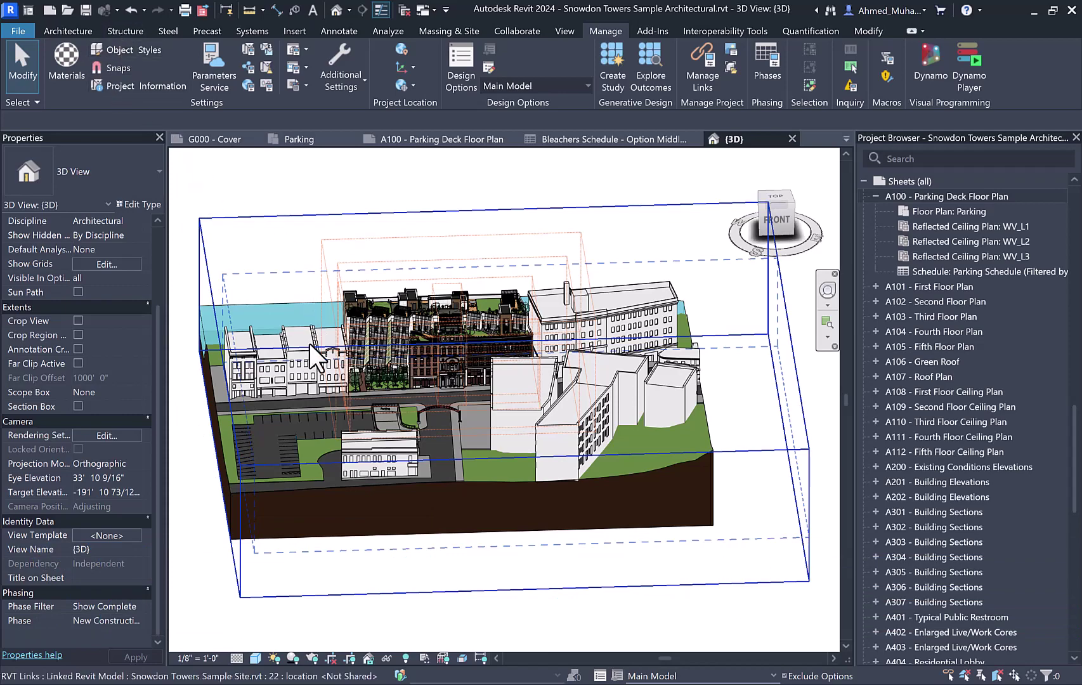
scroll(422, 359, up, 5)
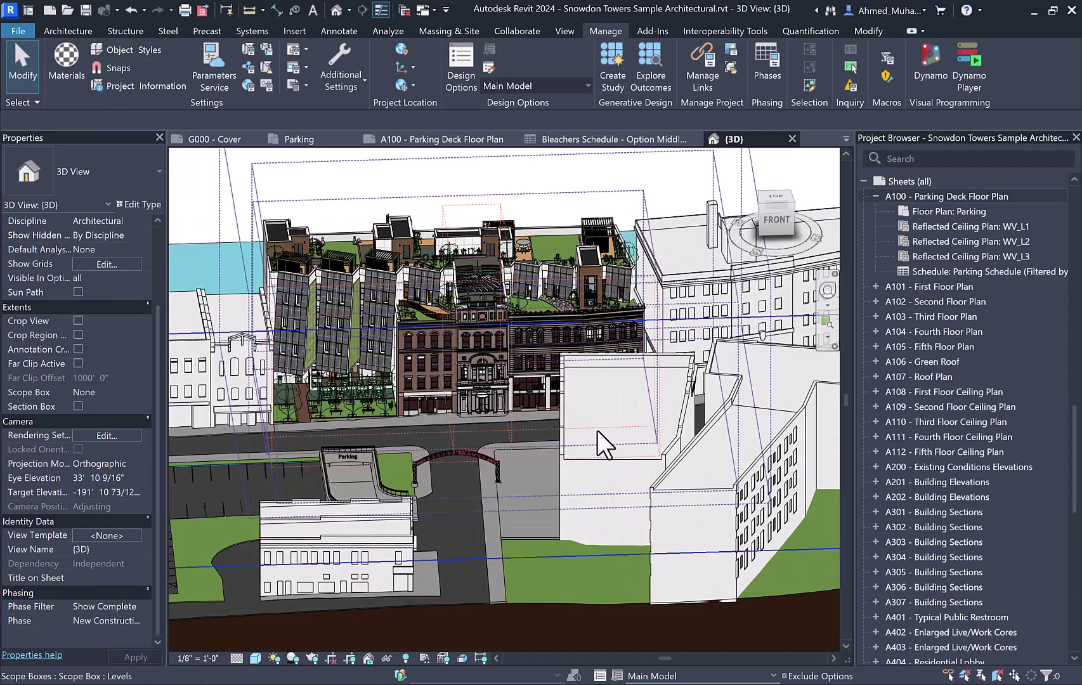
scroll(486, 331, up, 3)
shift+middle_drag(485, 331, 335, 308)
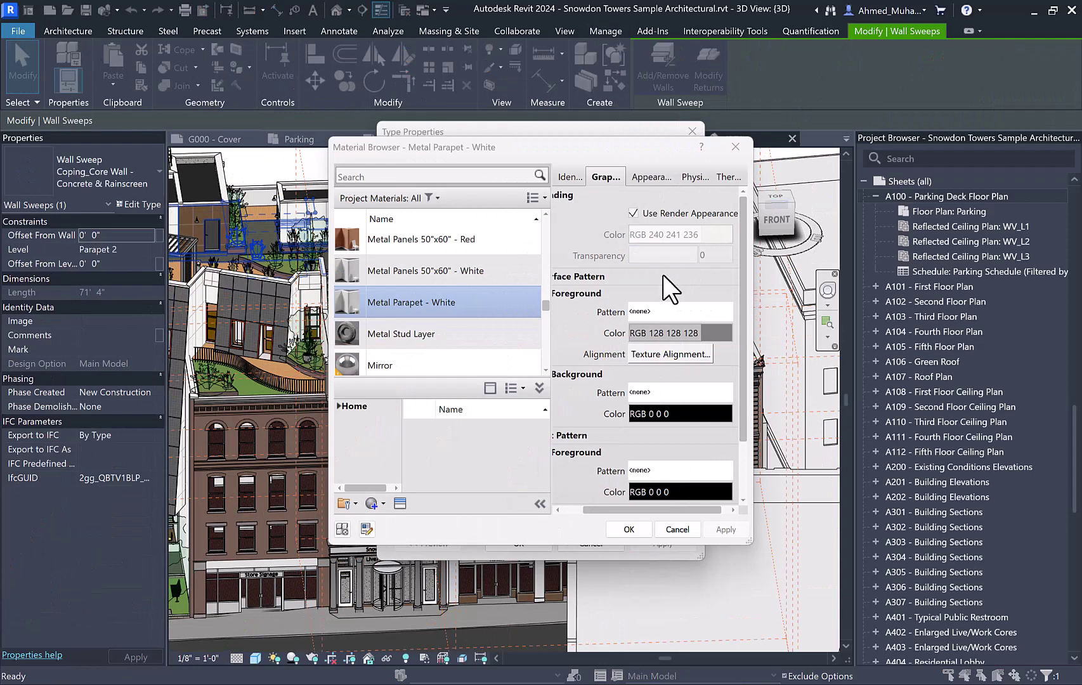
Open PANTONE Color Books for Metal Parapet - White's surface pattern foreground colour.
click(645, 335)
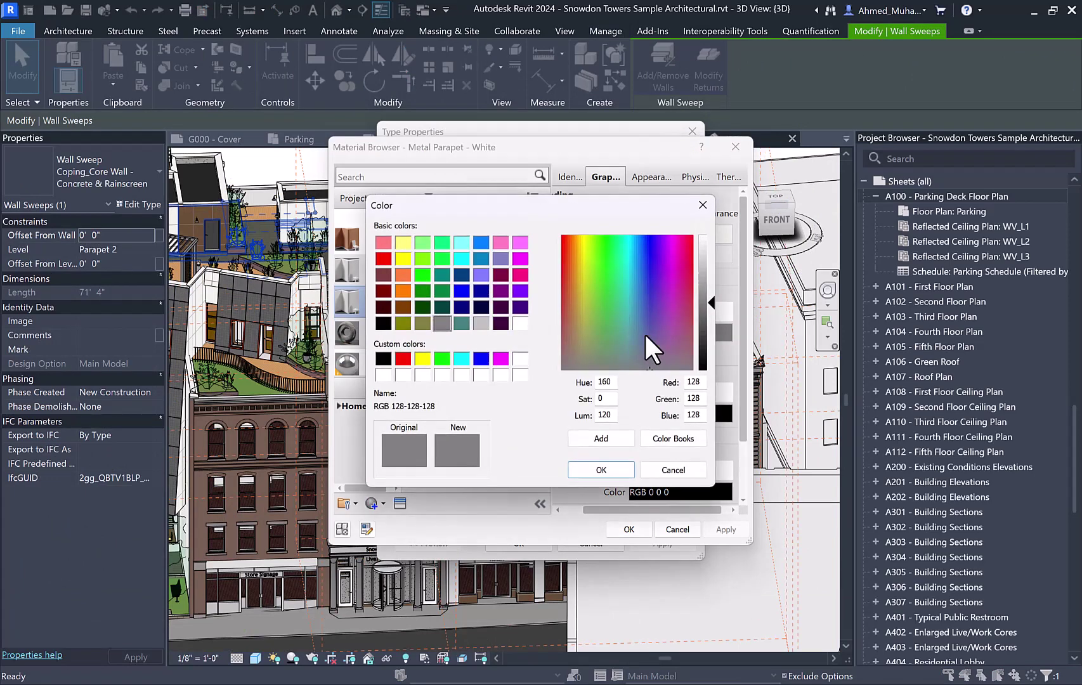
click(665, 435)
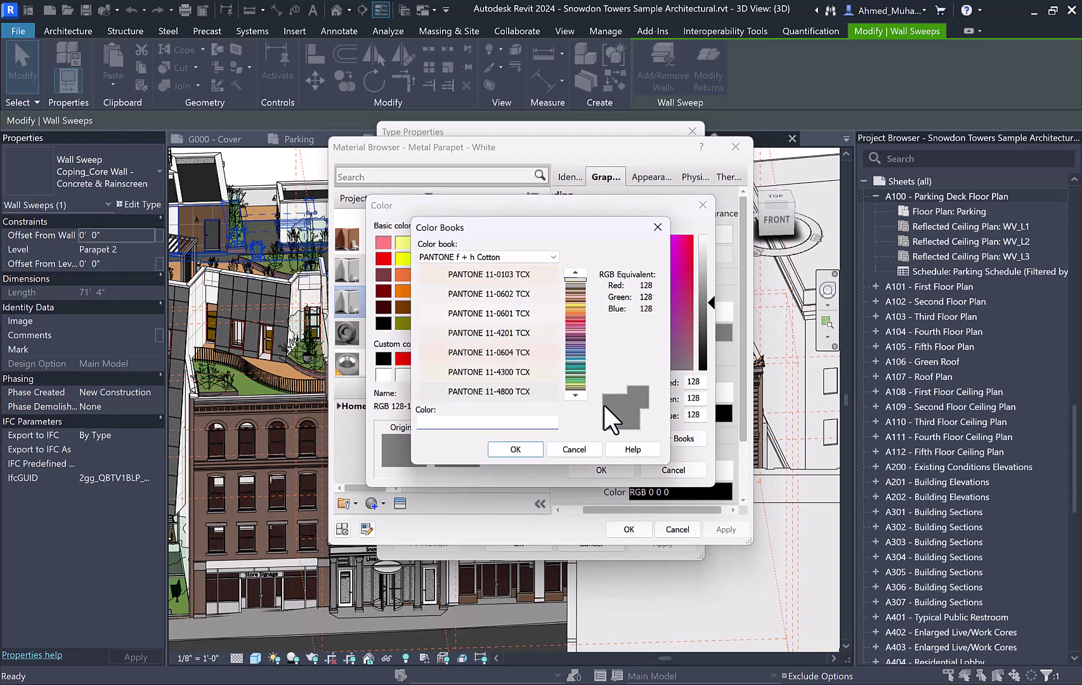